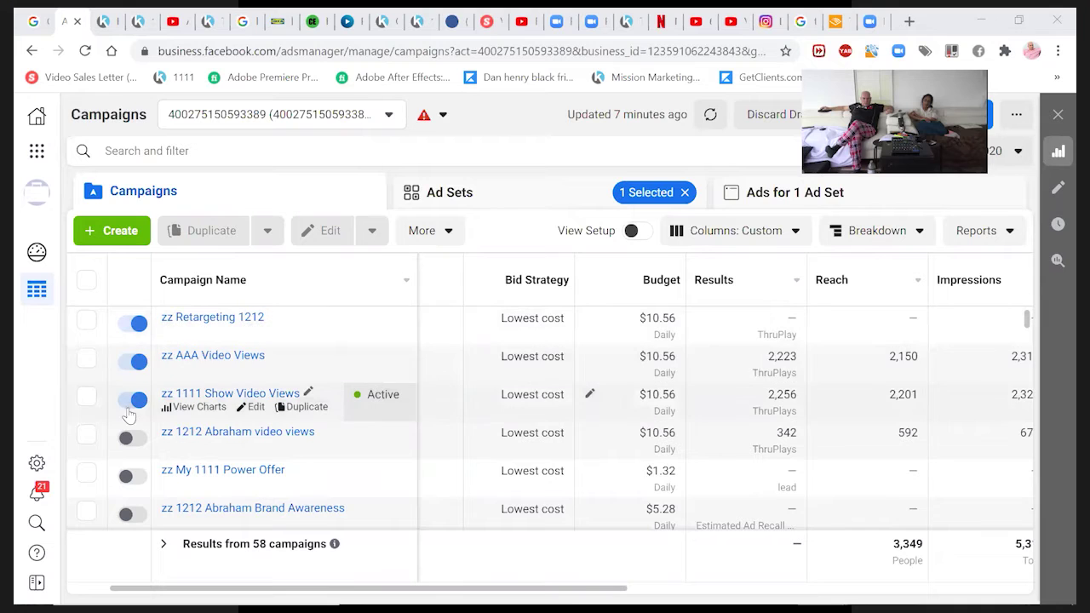
# Step: Select the zz Retargeting 1212 campaign and view its ad sets
pyautogui.click(88, 323)
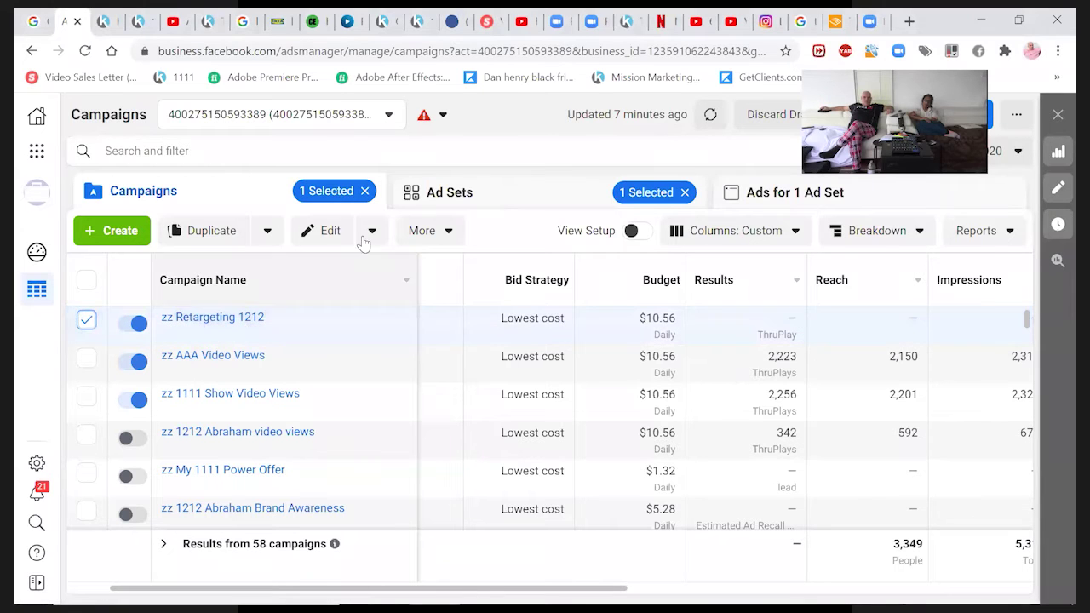
pyautogui.click(454, 195)
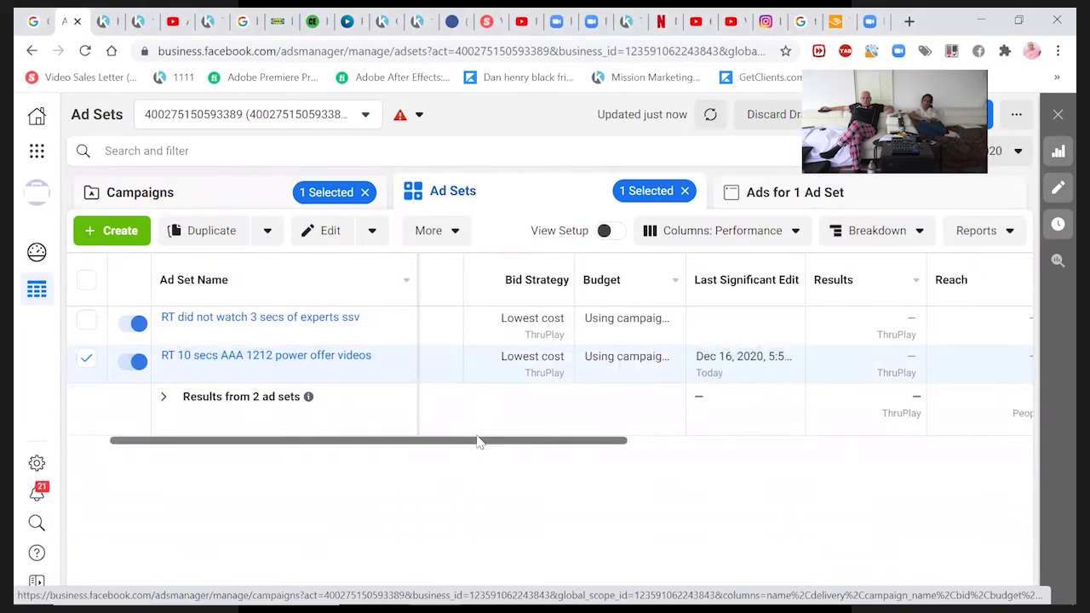
pyautogui.moveTo(464, 443); pyautogui.dragTo(154, 444)
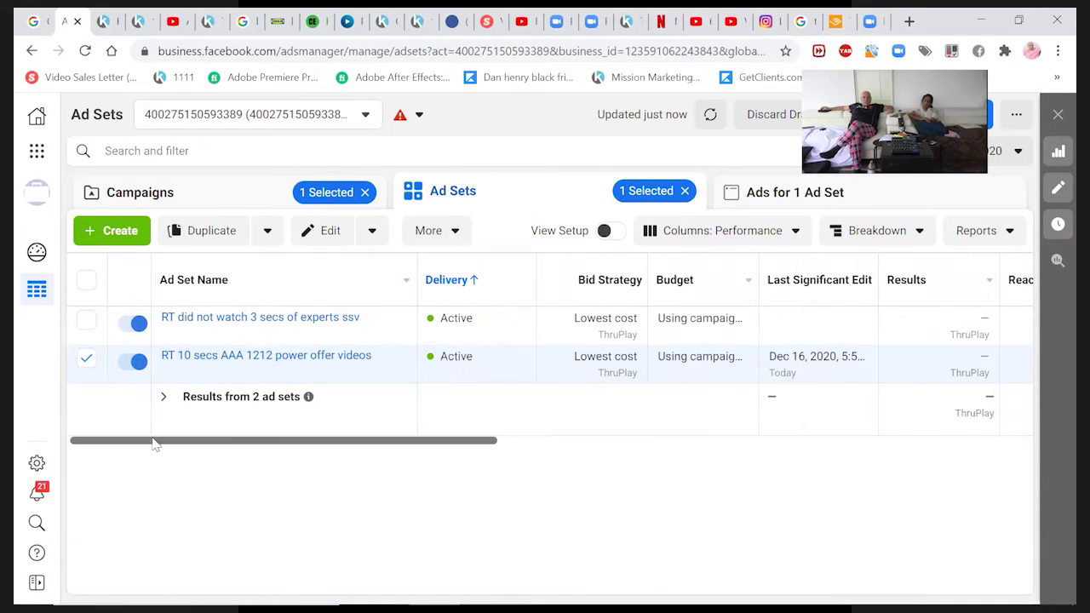
# Step: Switch off the 'RT did not watch 3 secs of experts ssv' ad set, clearing the row selections
pyautogui.click(88, 360)
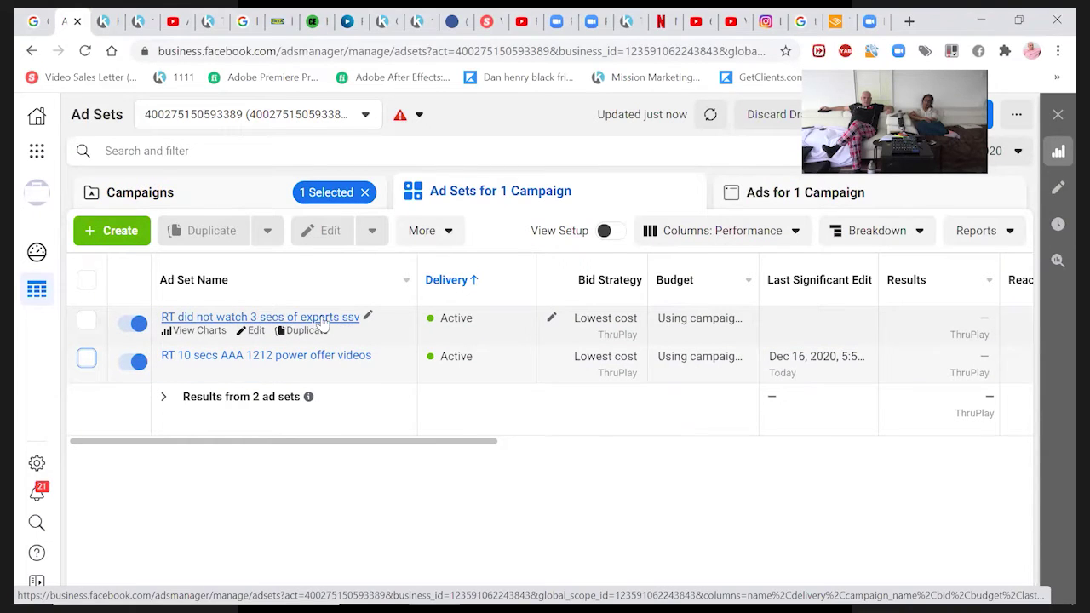
pyautogui.click(134, 323)
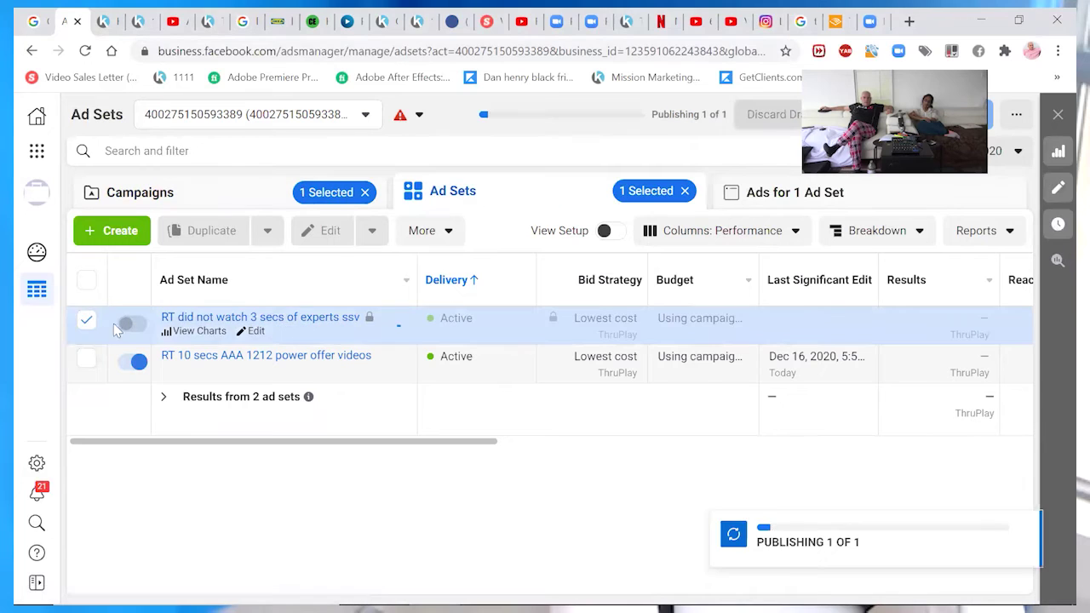
pyautogui.click(88, 321)
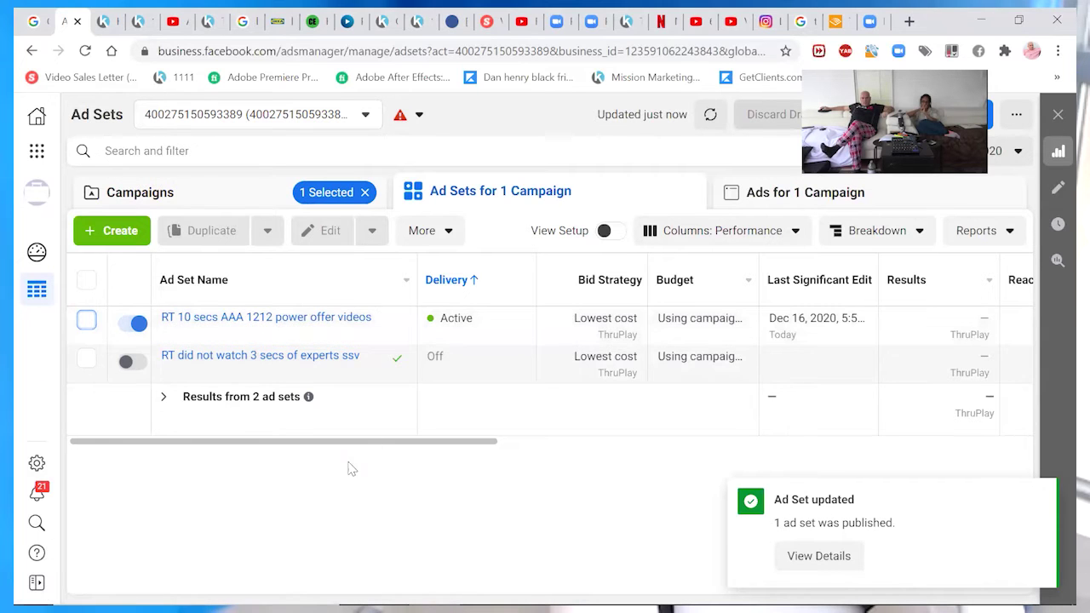
# Step: Apply the Video Engagement column preset to the ad sets table to show ThruPlays and video plays
pyautogui.moveTo(390, 437); pyautogui.dragTo(723, 426)
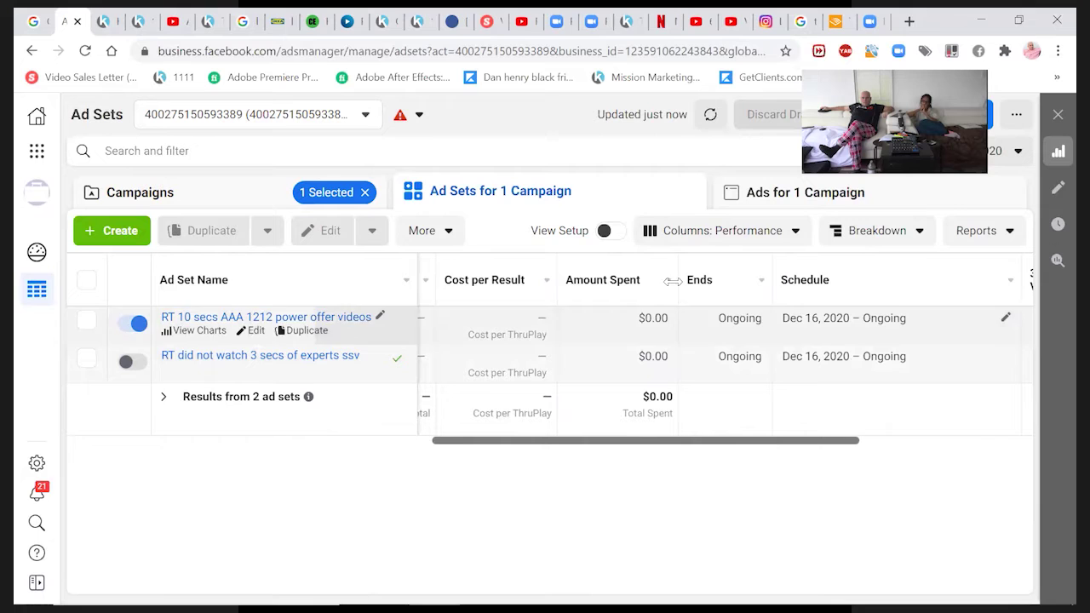
pyautogui.click(731, 239)
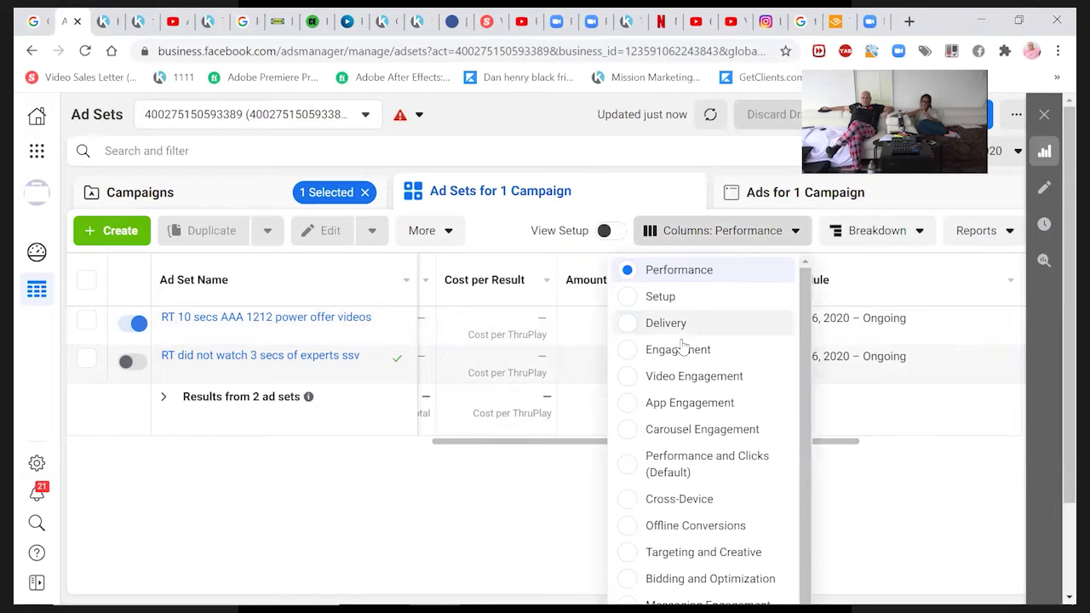
pyautogui.click(670, 386)
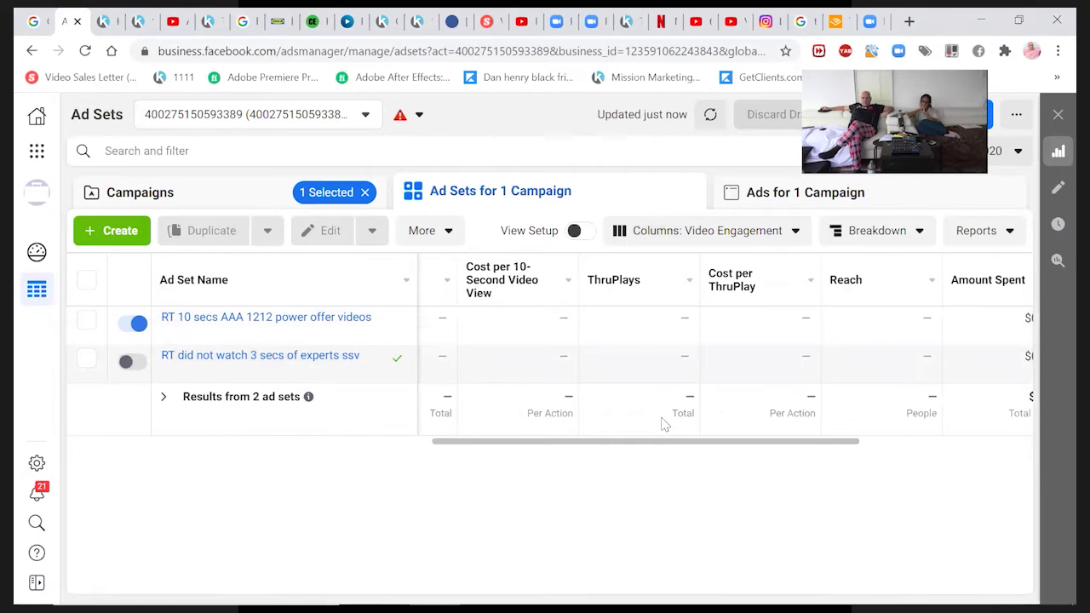
pyautogui.moveTo(649, 444); pyautogui.dragTo(355, 507)
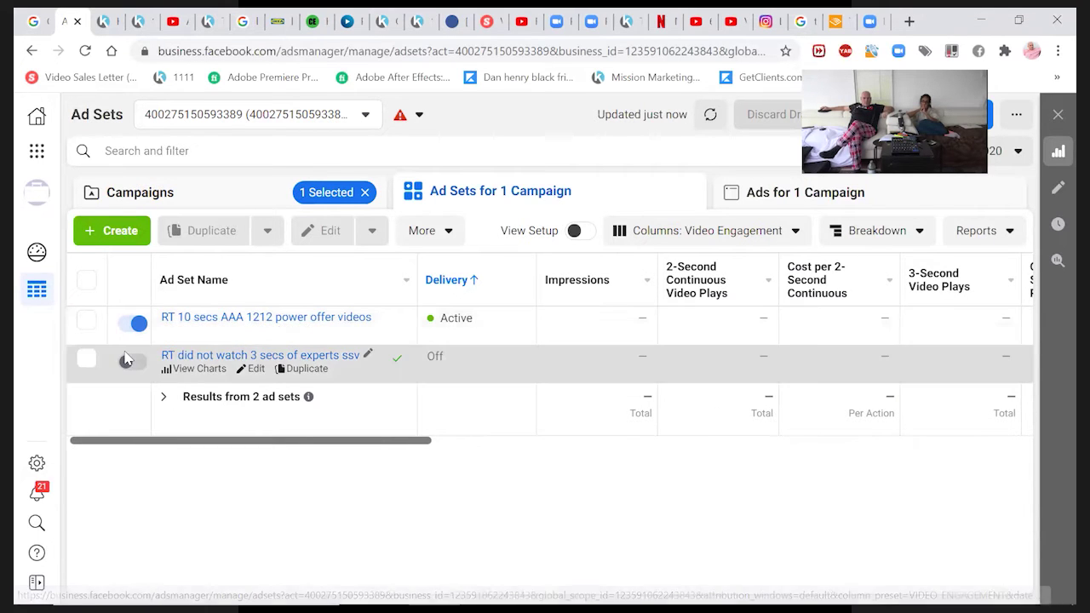
# Step: Return to the Campaigns table with zz Retargeting 1212 deselected, reviewing the video columns across all 58 campaigns
pyautogui.click(209, 197)
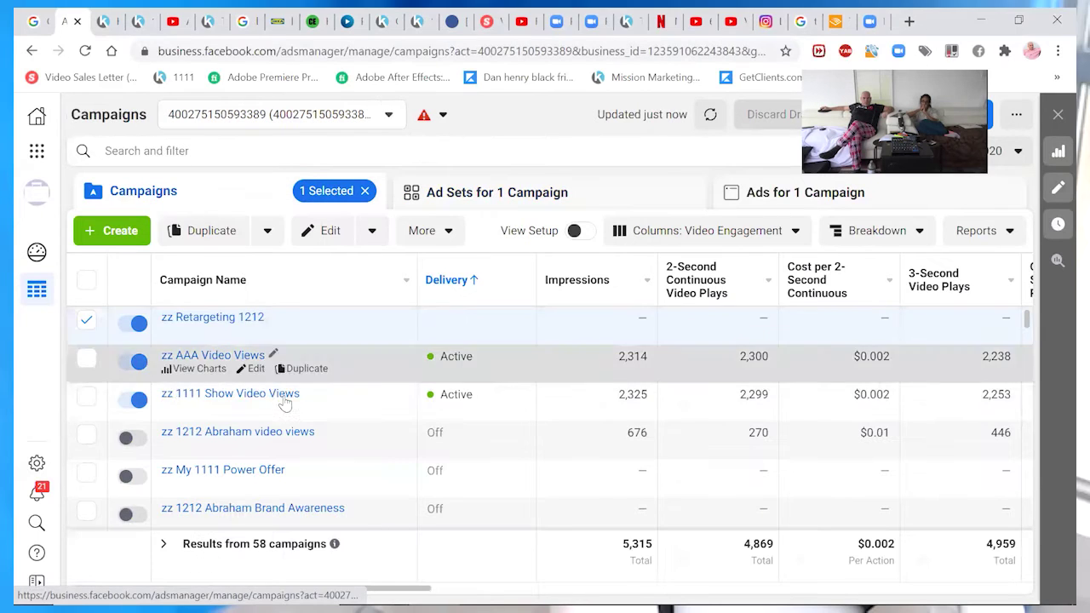
pyautogui.click(86, 321)
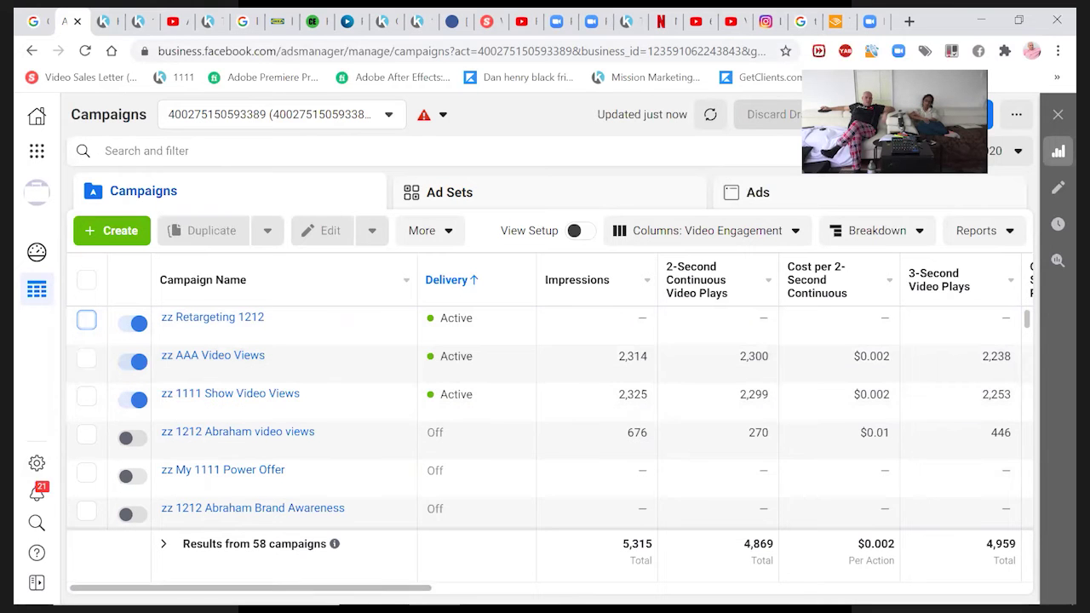
pyautogui.hscroll(8, 724, 417)
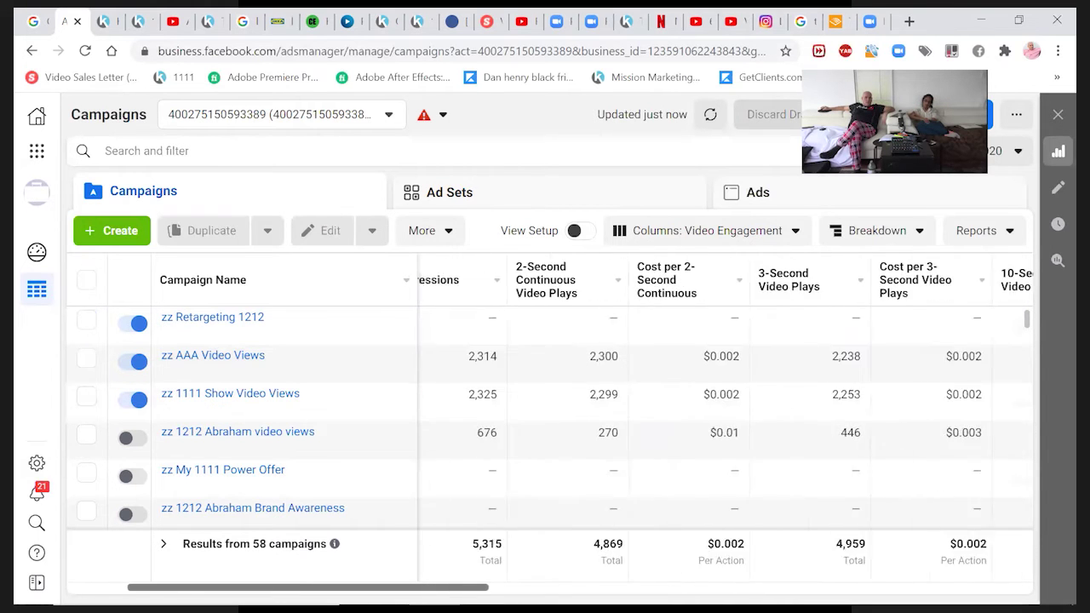
pyautogui.hscroll(6, 724, 418)
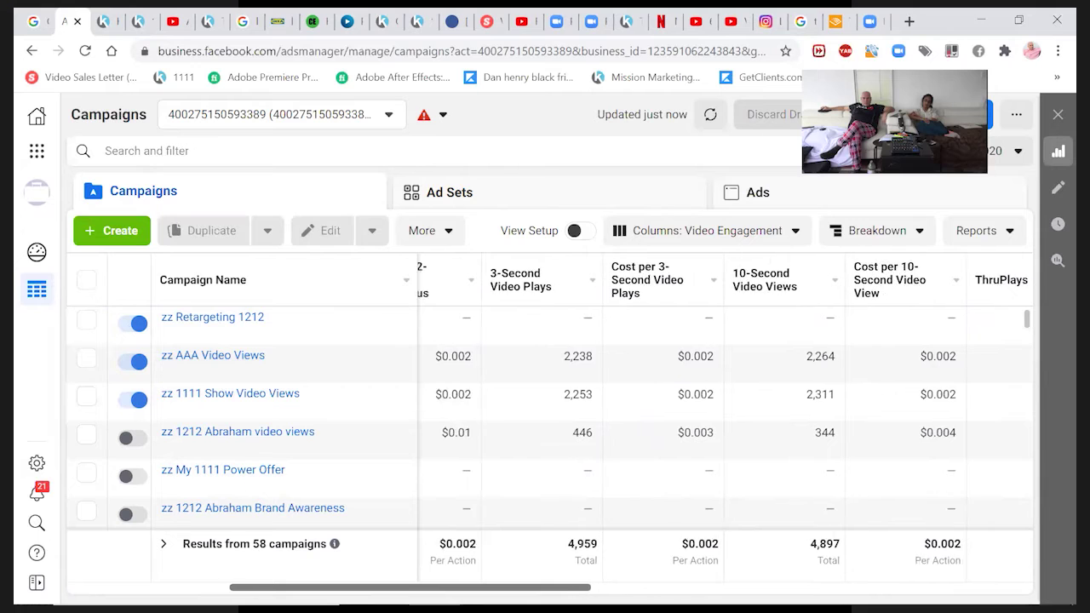
pyautogui.hscroll(2, 724, 417)
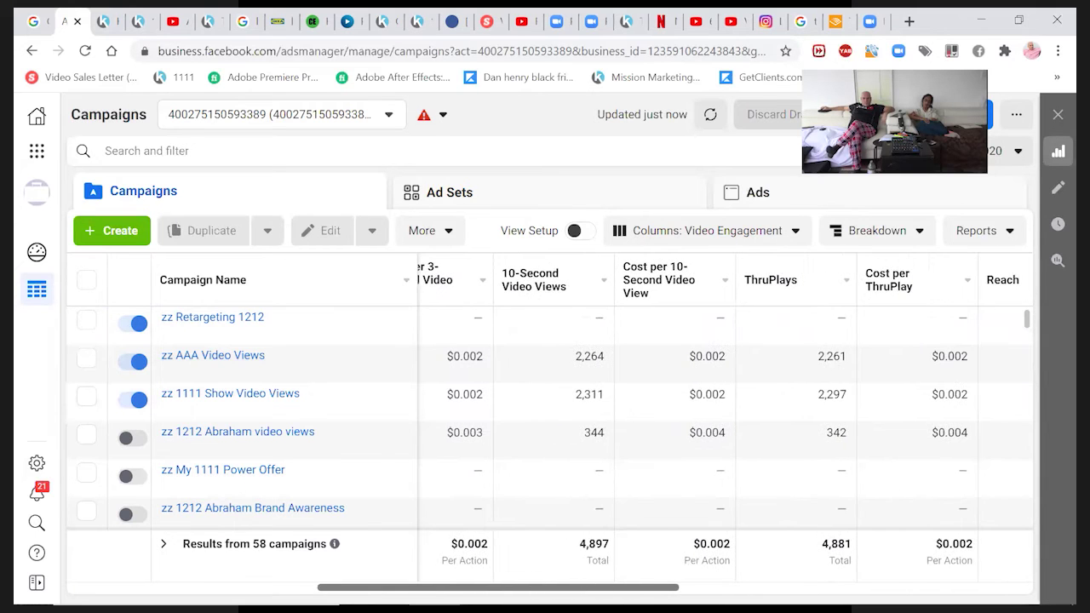
pyautogui.hscroll(1, 724, 417)
pyautogui.hscroll(-1, 549, 355)
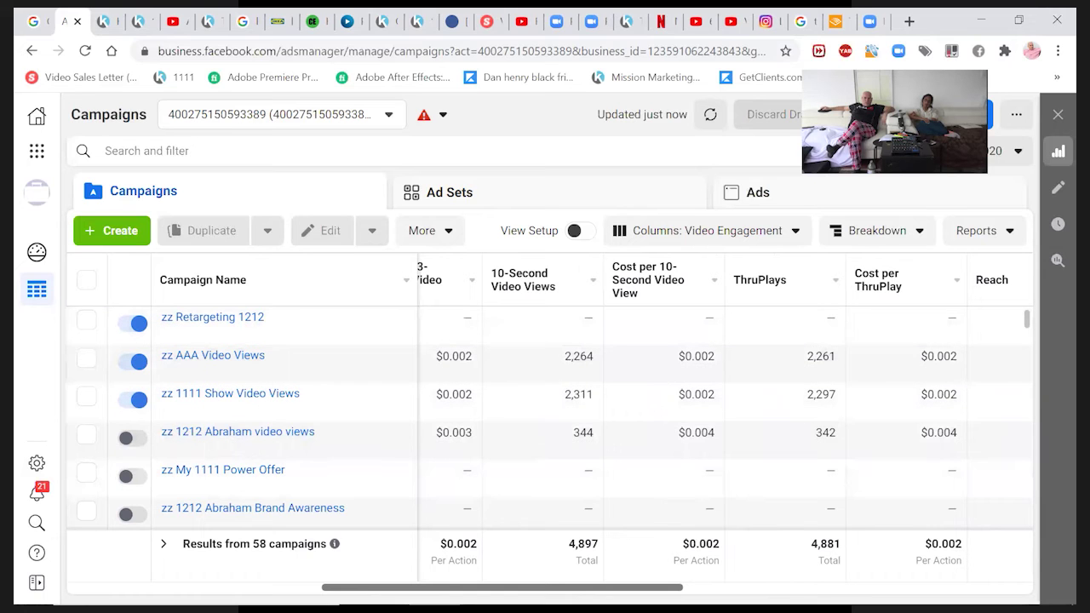
pyautogui.hscroll(-5, 549, 426)
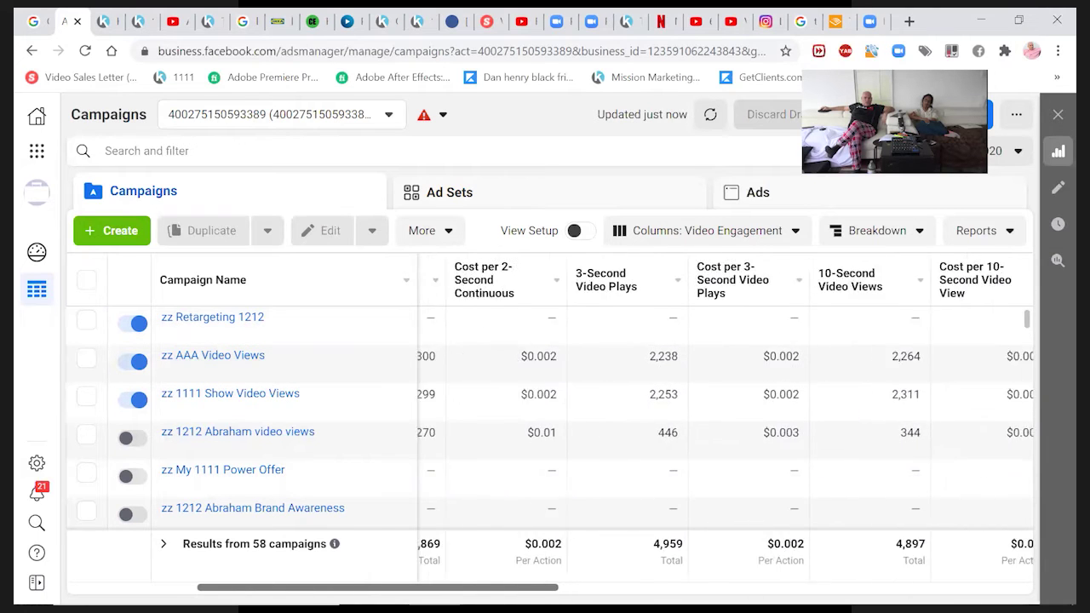
pyautogui.hscroll(-2, 550, 426)
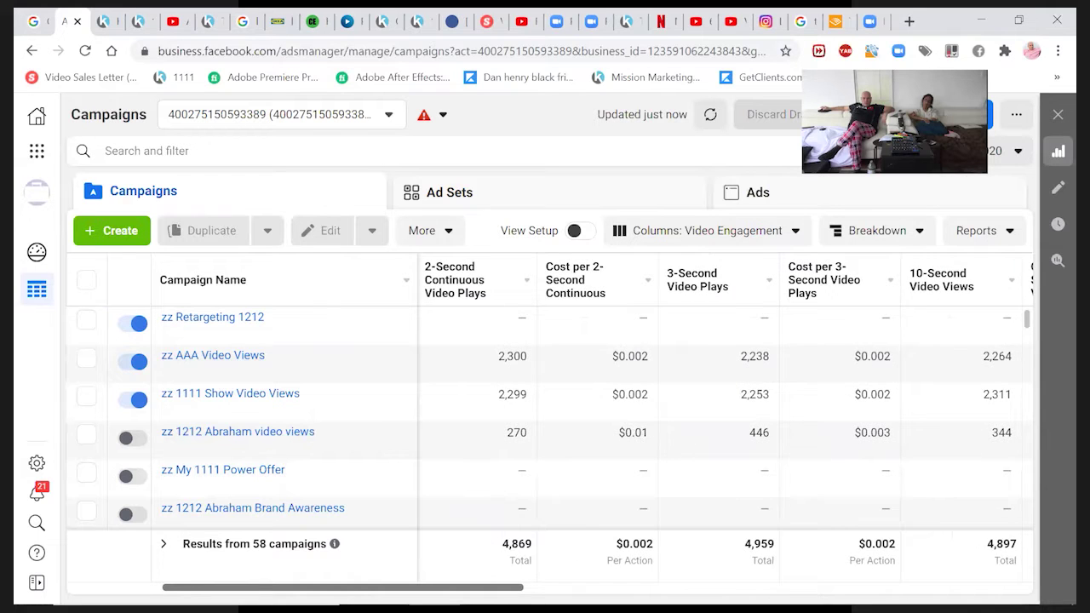
pyautogui.hscroll(3, 671, 440)
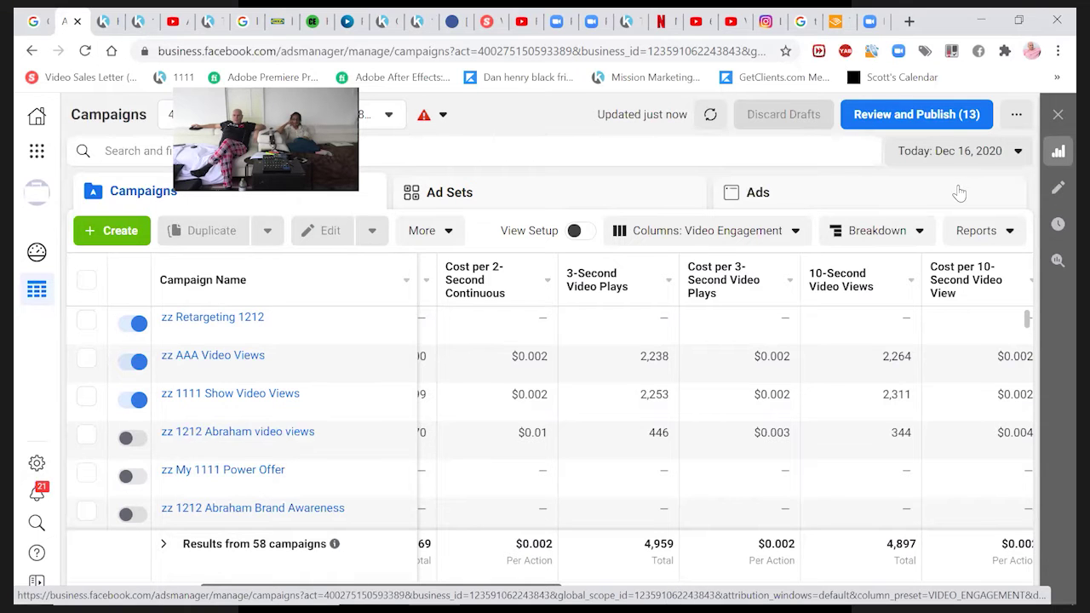
pyautogui.click(952, 150)
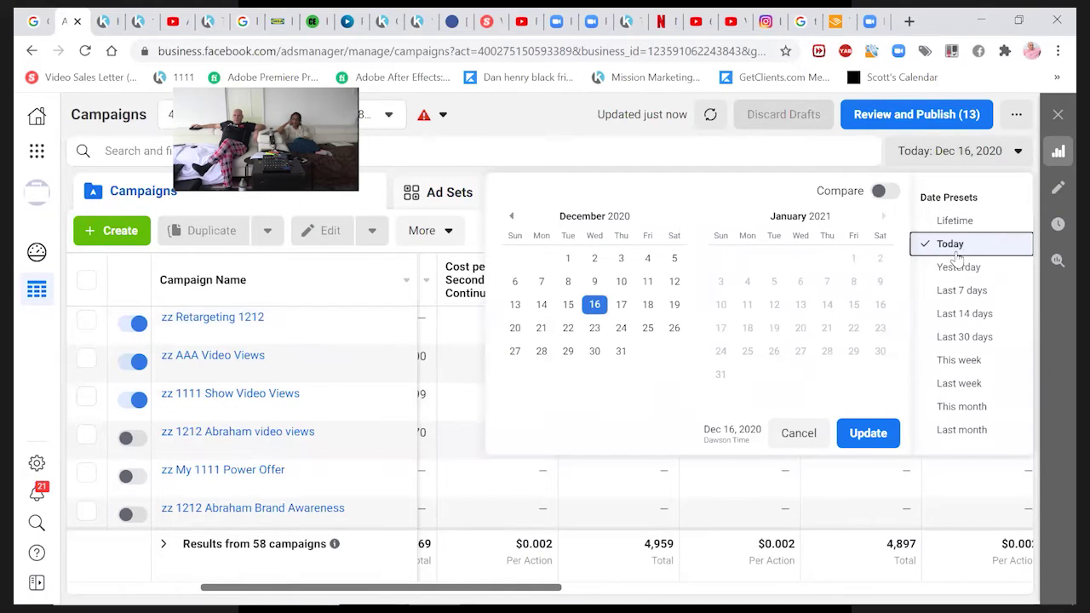
pyautogui.click(955, 264)
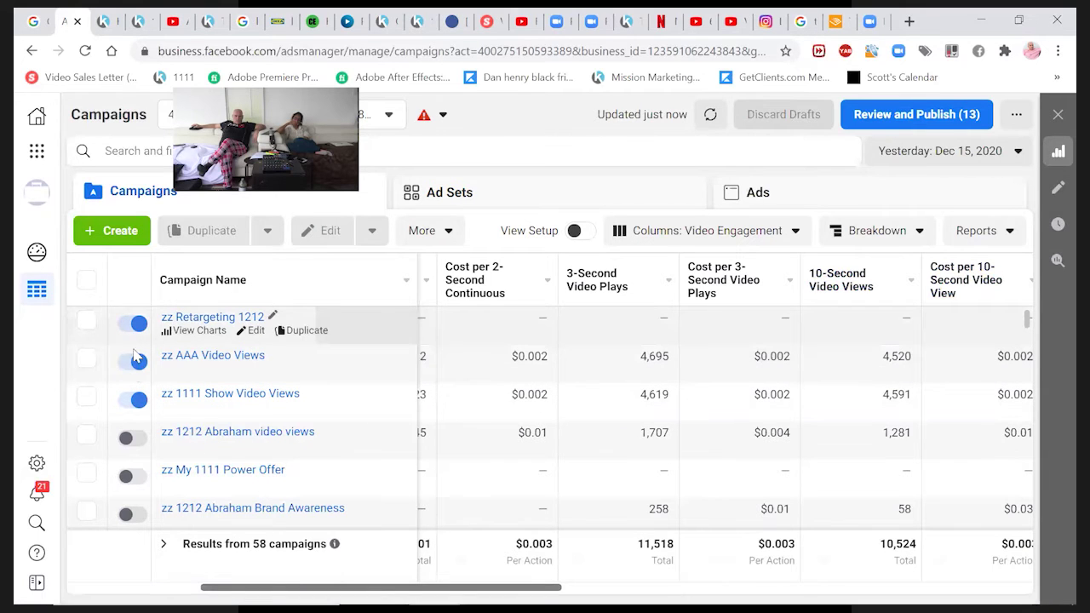
pyautogui.scroll(-5, 273, 432)
pyautogui.scroll(6, 273, 433)
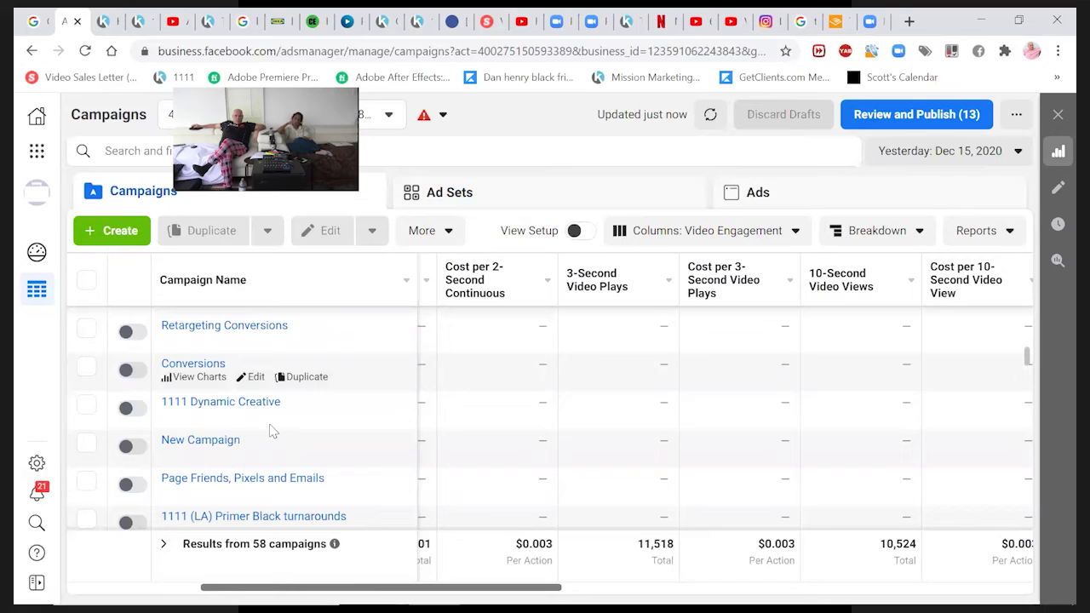
pyautogui.scroll(5, 277, 425)
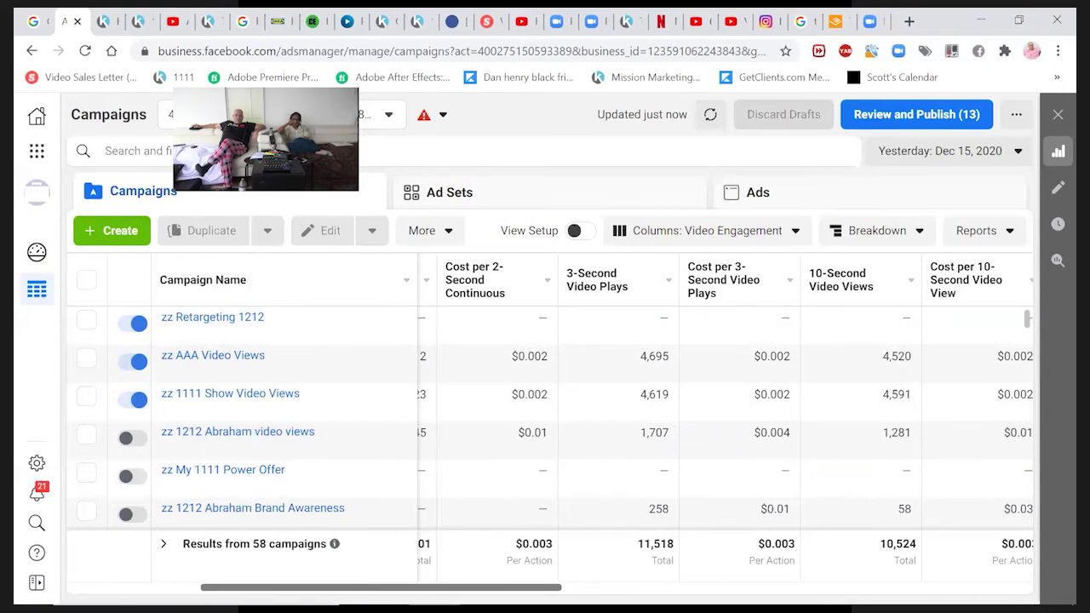
# Step: Apply the Performance and Clicks (Default) preset and review impressions, link clicks and CPC
pyautogui.hscroll(-3, 784, 404)
pyautogui.hscroll(6, 785, 403)
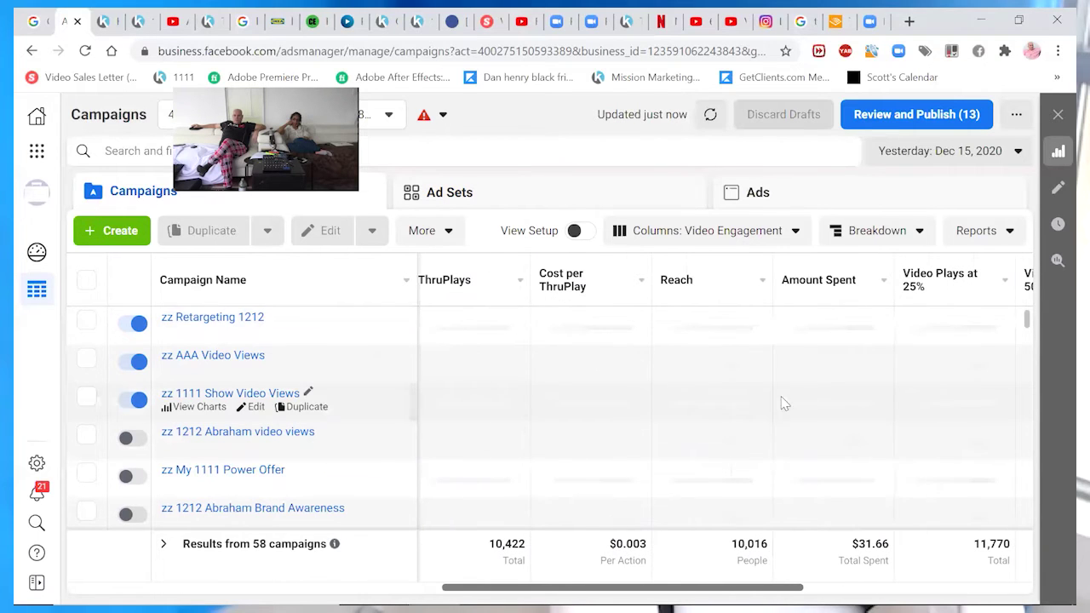
pyautogui.click(748, 235)
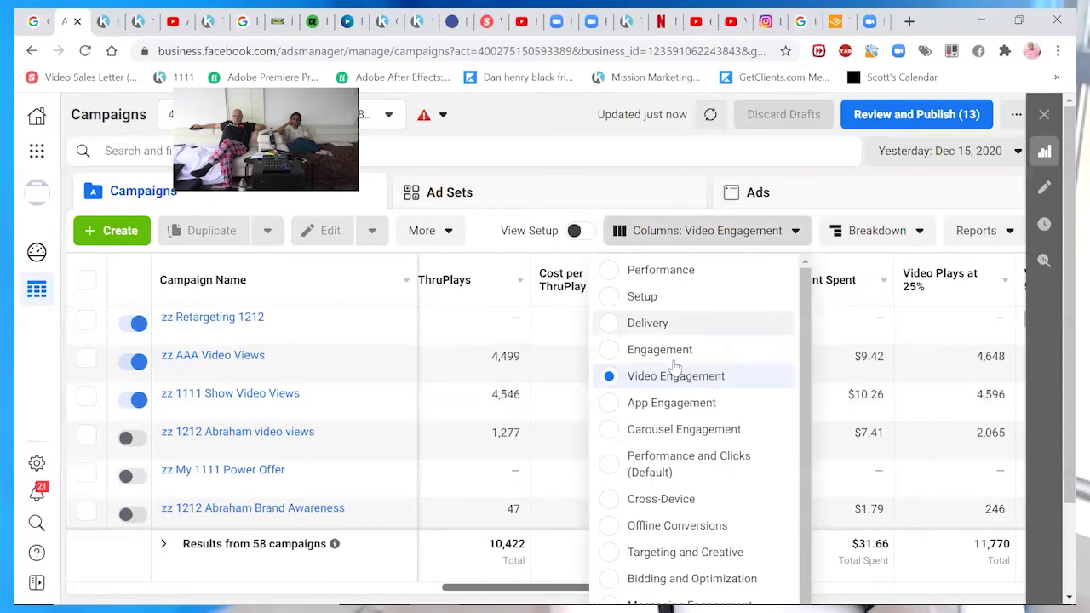
pyautogui.click(645, 460)
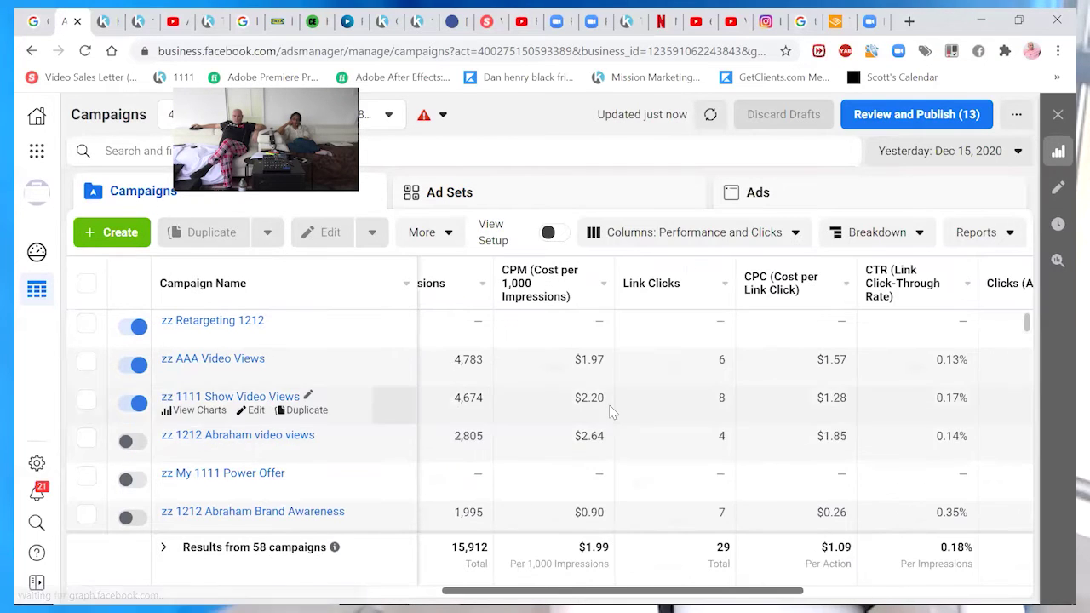
pyautogui.hscroll(-5, 596, 417)
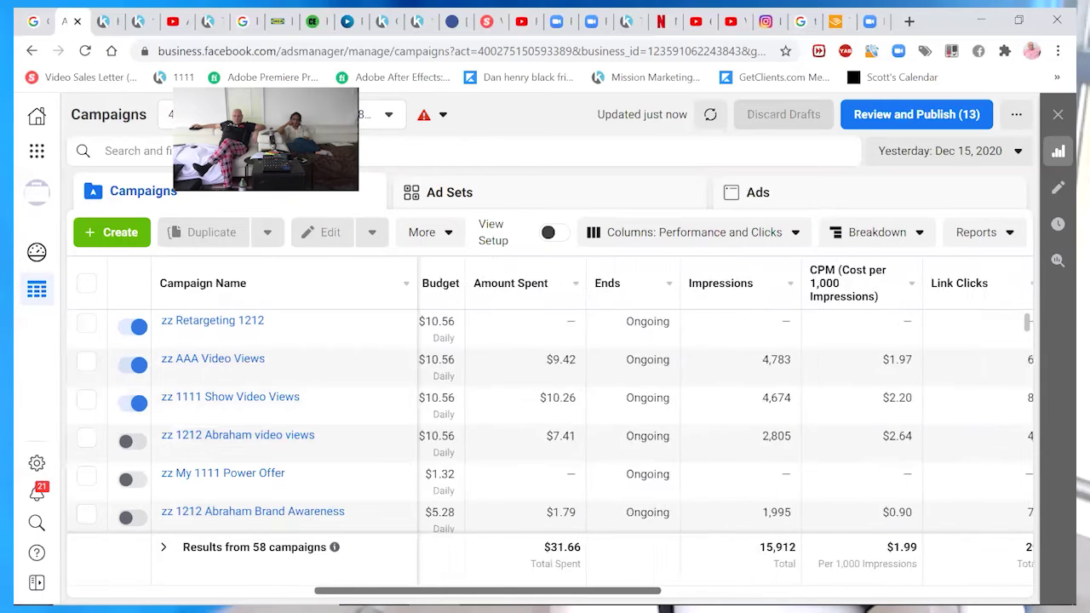
pyautogui.hscroll(4, 695, 426)
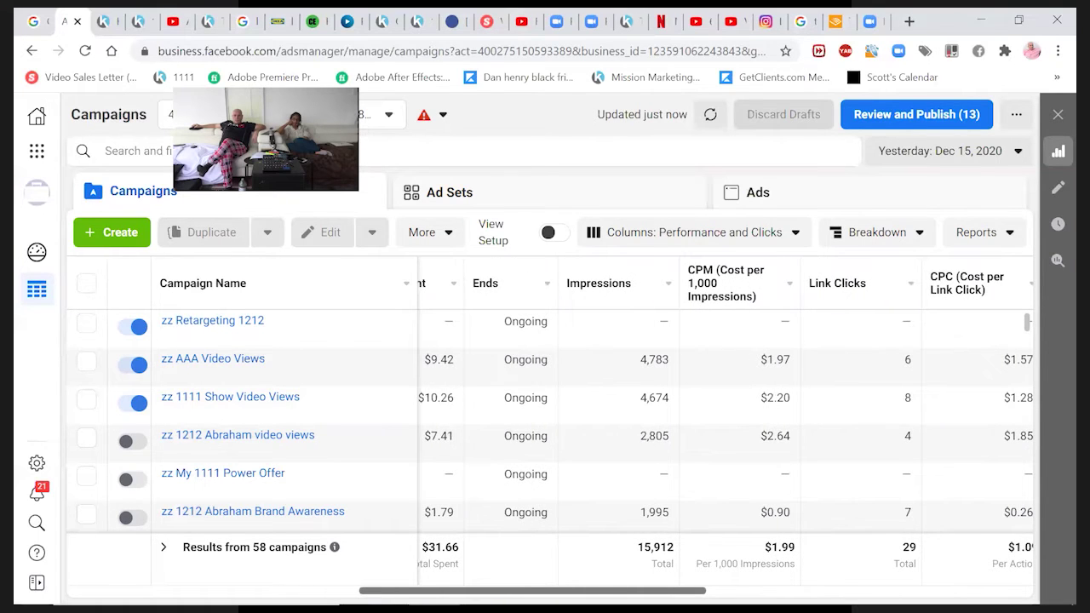
pyautogui.hscroll(-1, 596, 417)
pyautogui.hscroll(-1, 724, 417)
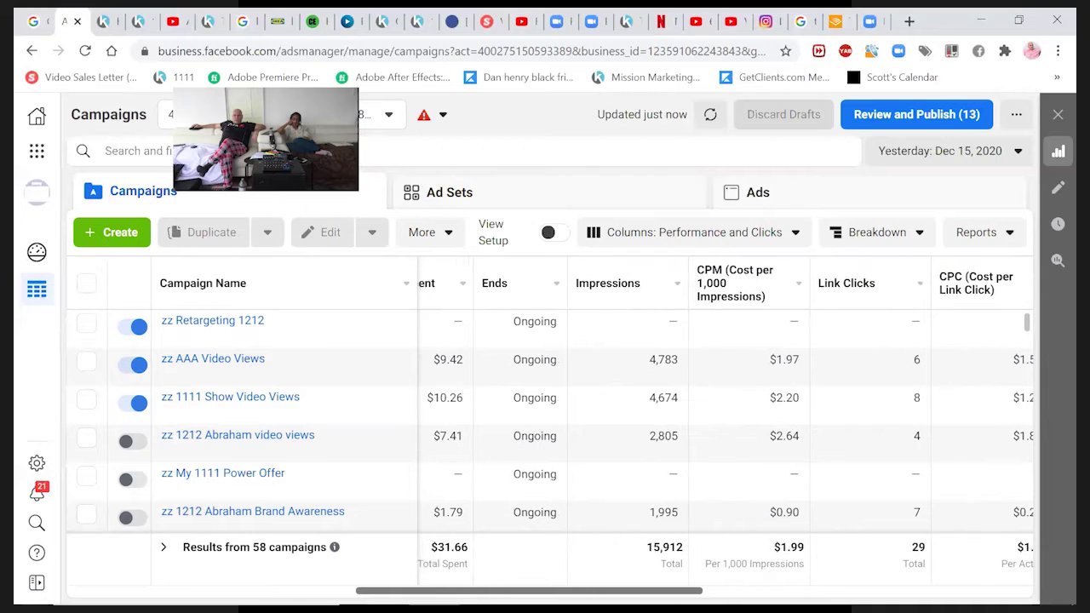
pyautogui.hscroll(4, 663, 567)
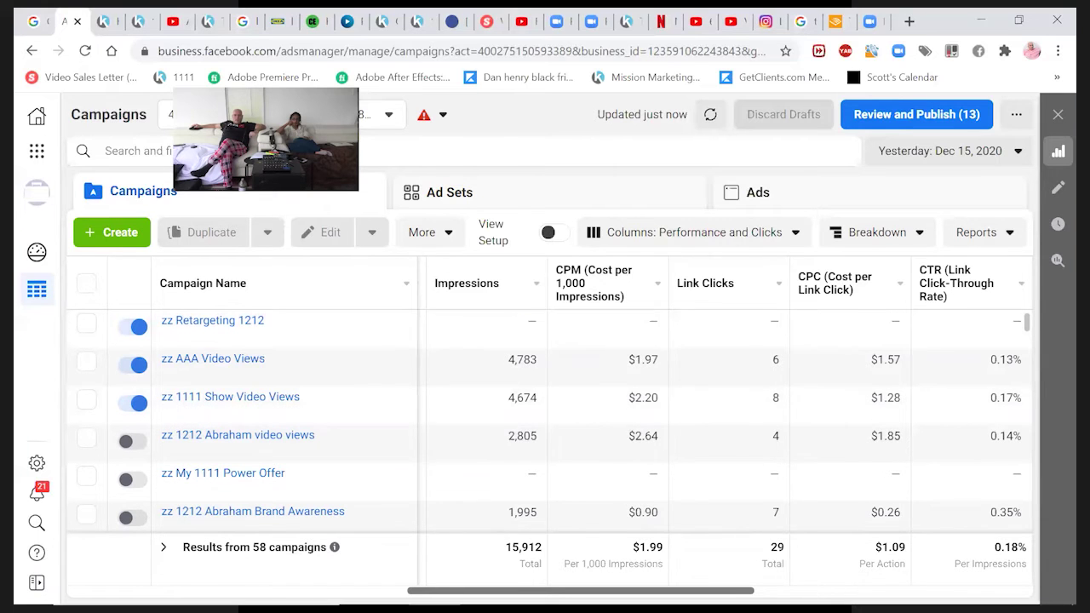
pyautogui.hscroll(5, 724, 426)
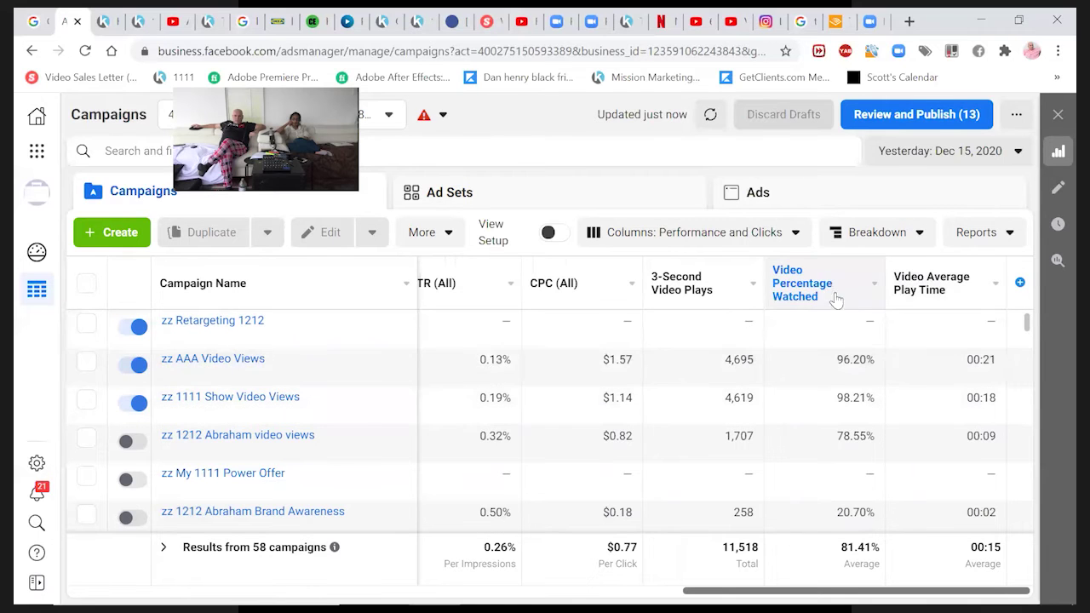
# Step: Apply the Video Engagement preset again to show plays at 50% through 100%
pyautogui.click(720, 240)
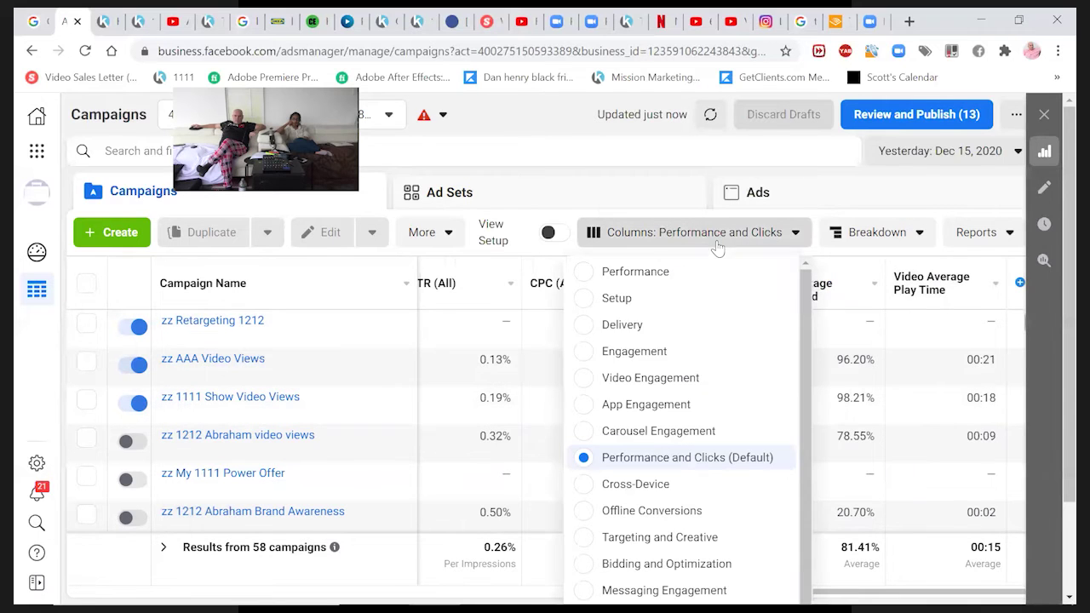
pyautogui.click(653, 385)
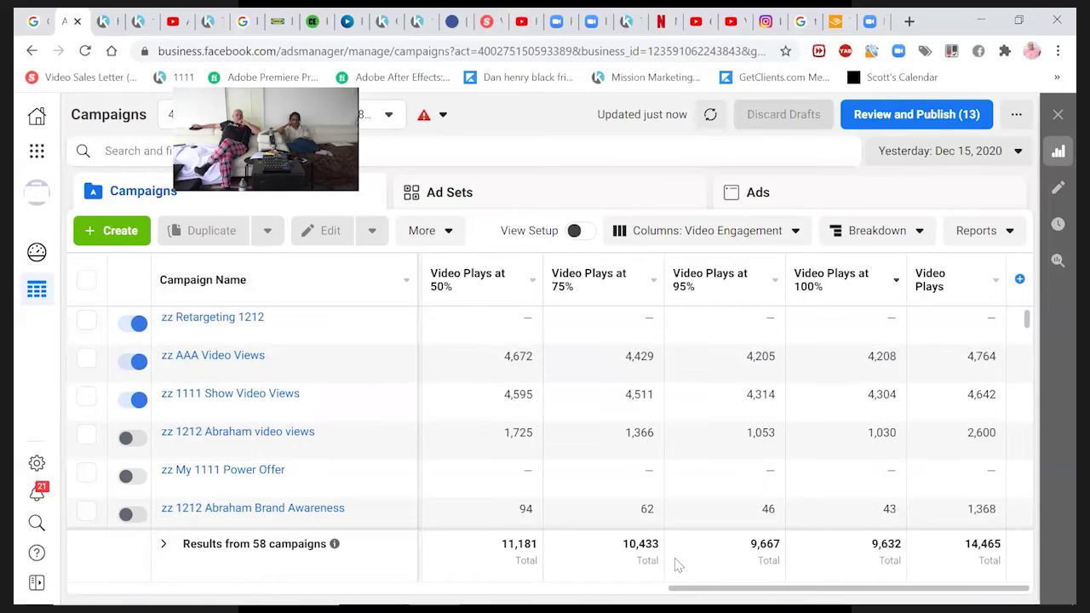
pyautogui.hscroll(-10, 724, 424)
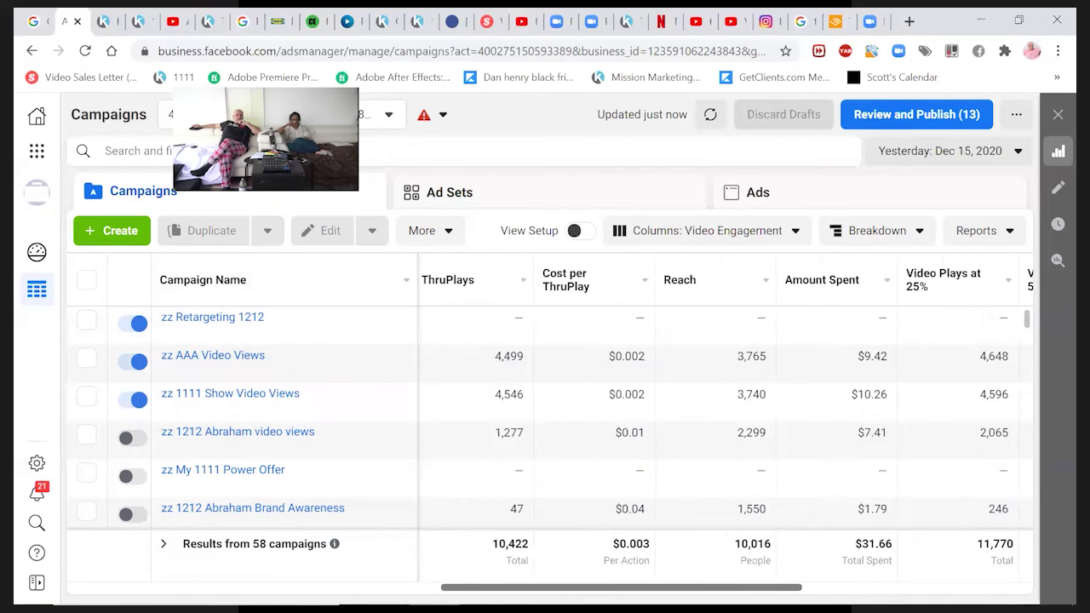
pyautogui.hscroll(-5, 724, 423)
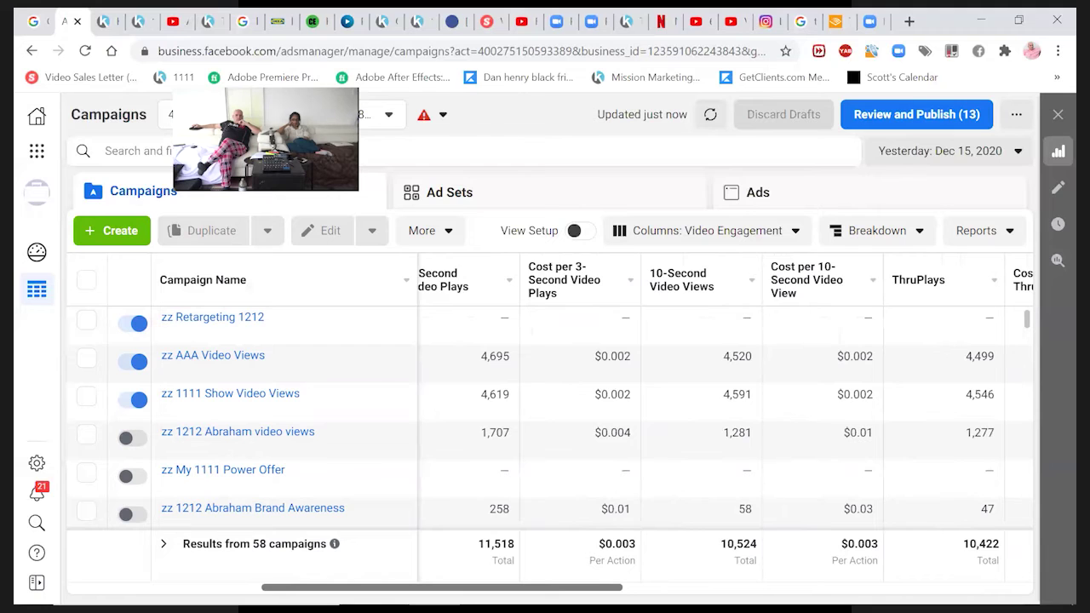
pyautogui.hscroll(5, 724, 423)
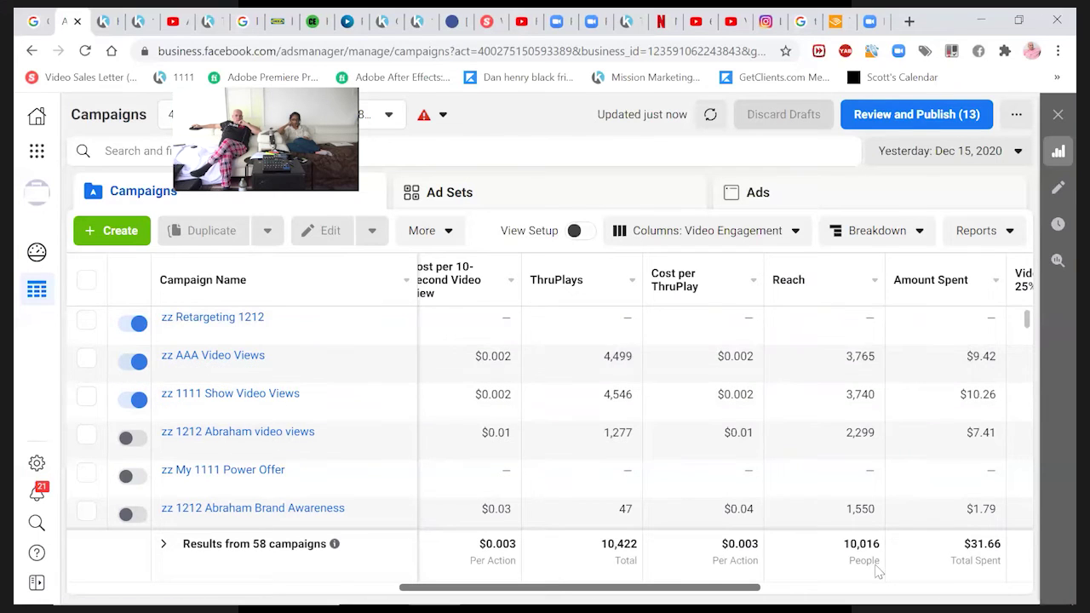
pyautogui.hscroll(-5, 292, 372)
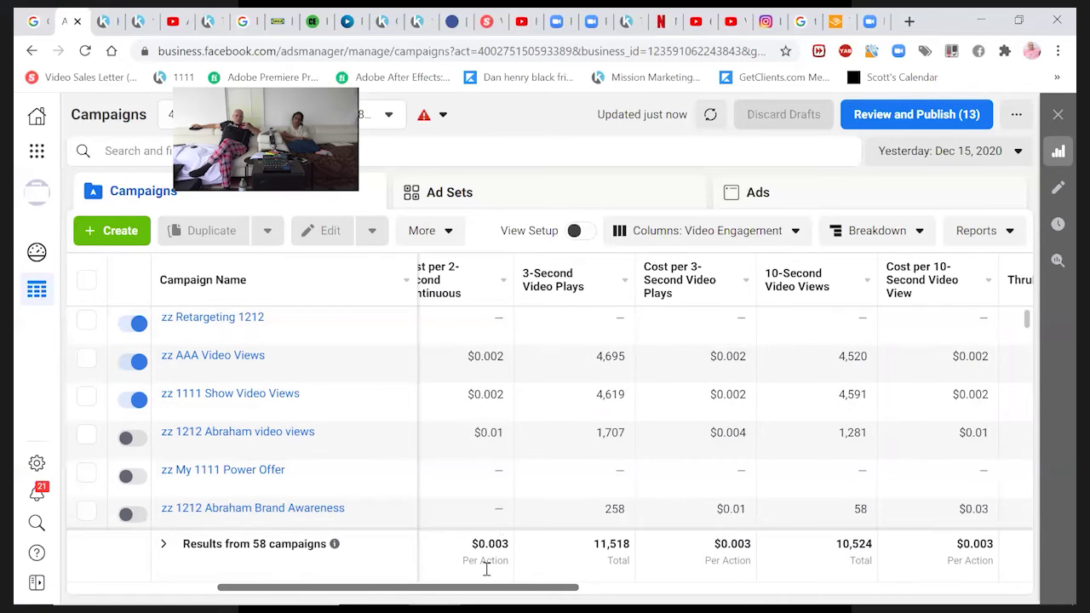
pyautogui.hscroll(10, 894, 575)
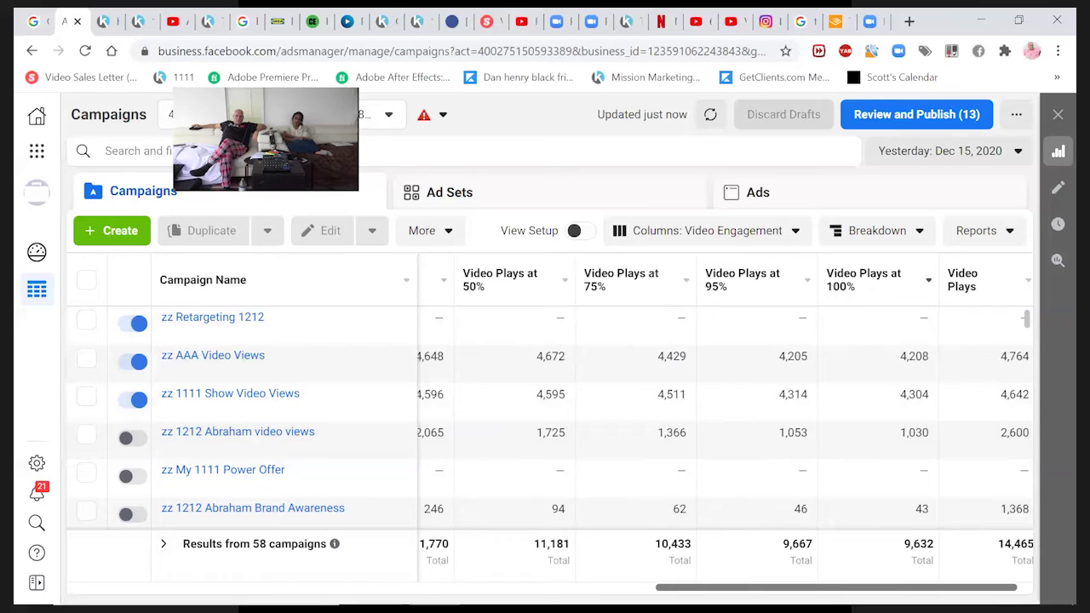
pyautogui.hscroll(-10, 724, 426)
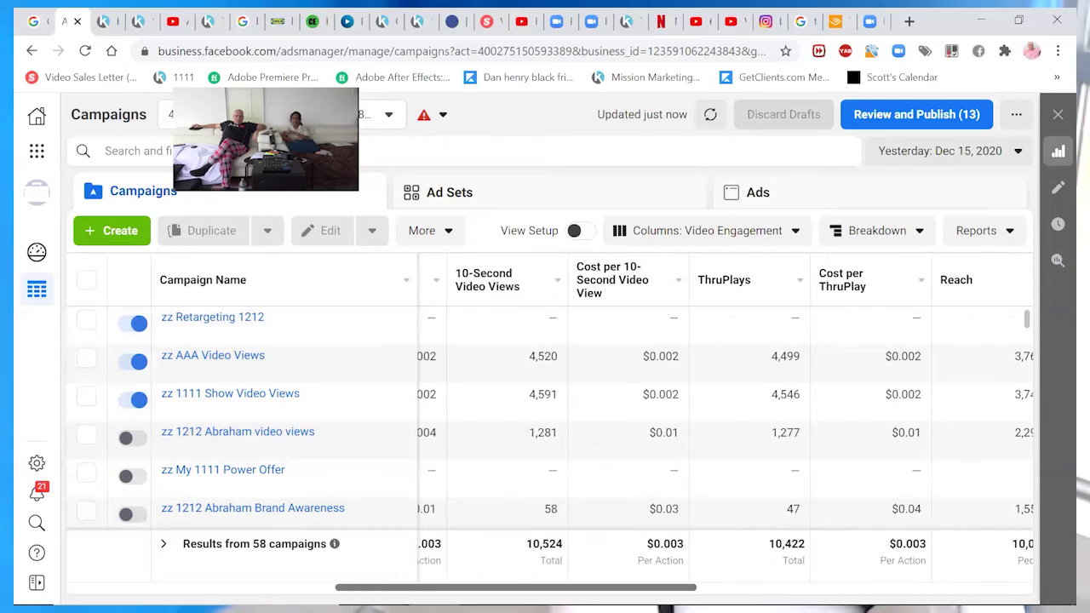
pyautogui.hscroll(-4, 545, 426)
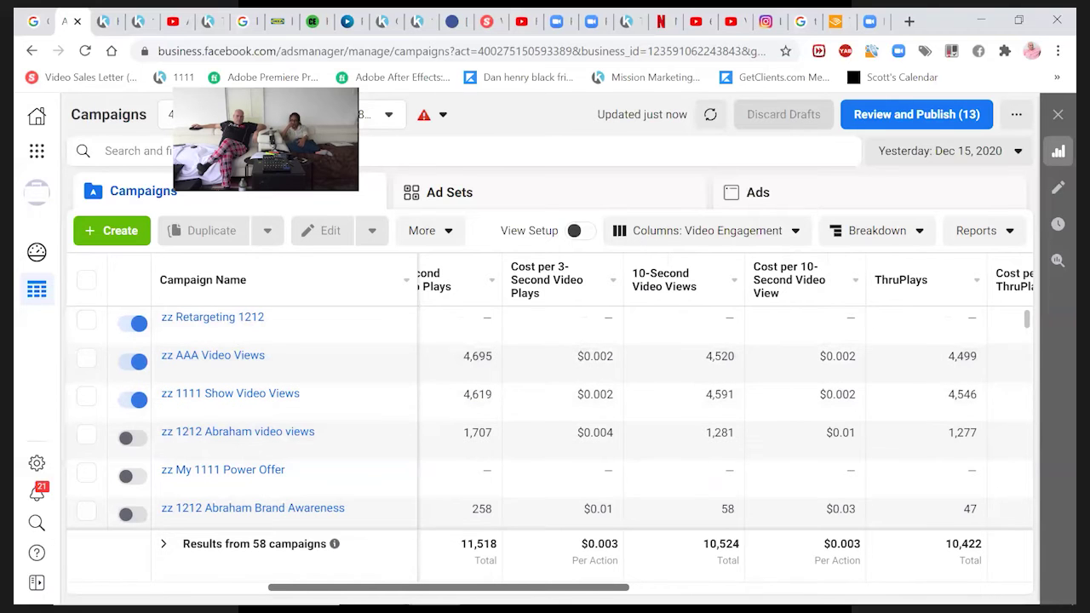
pyautogui.hscroll(2, 724, 426)
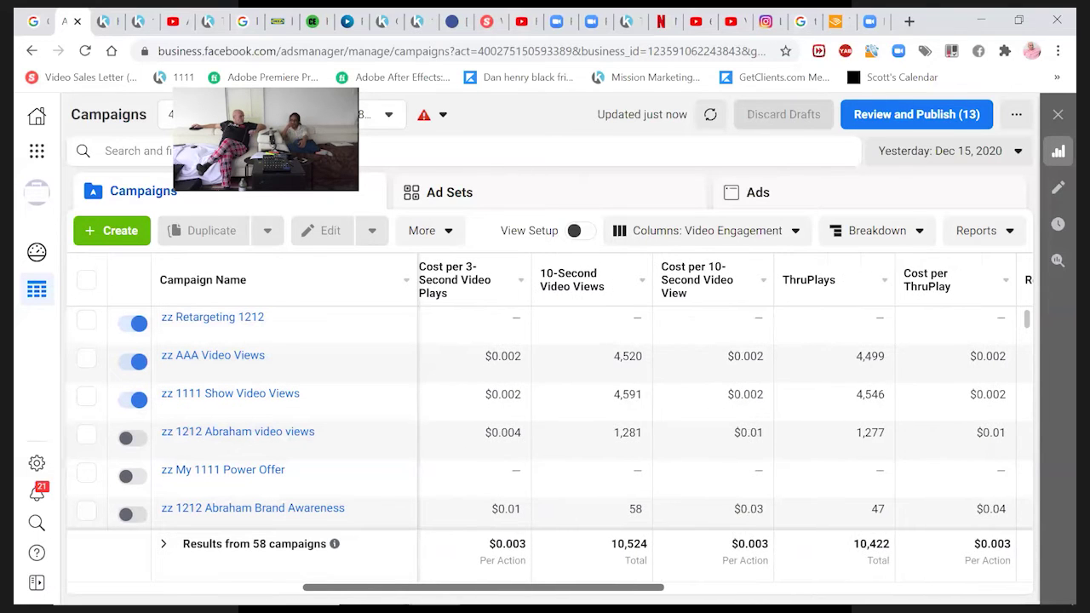
pyautogui.hscroll(10, 980, 571)
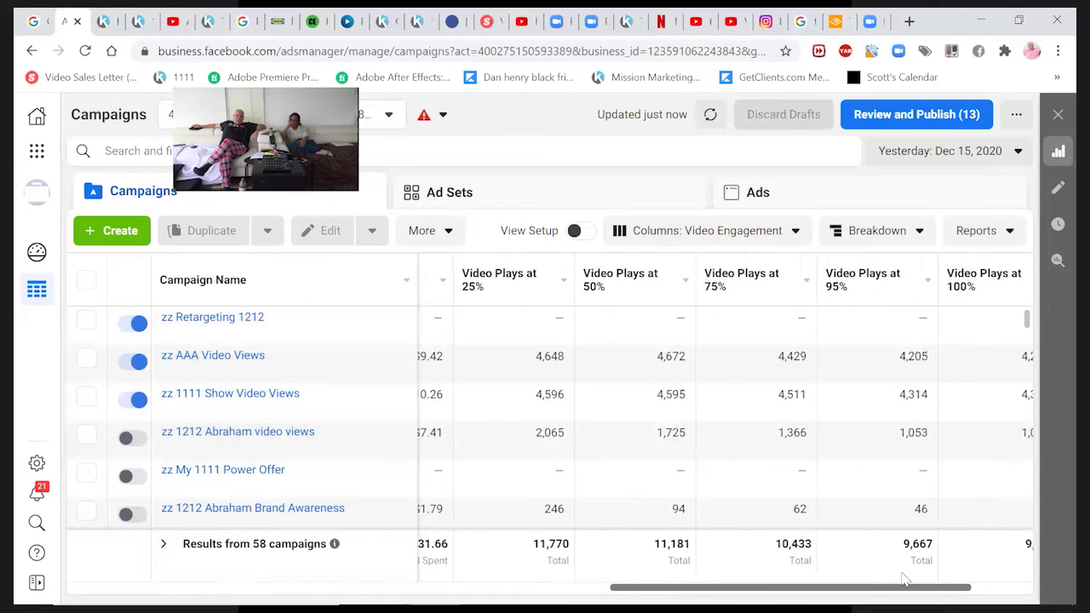